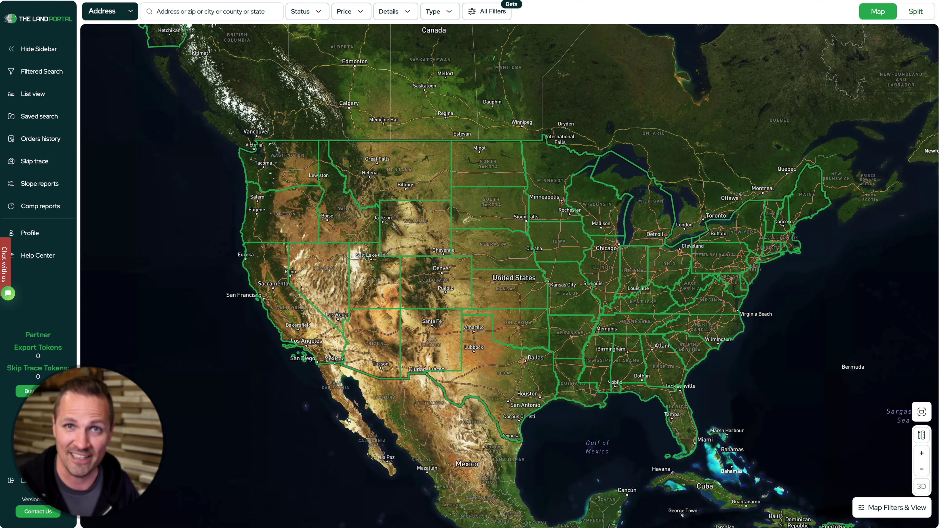
pyautogui.click(922, 453)
pyautogui.scroll(-10, 545, 251)
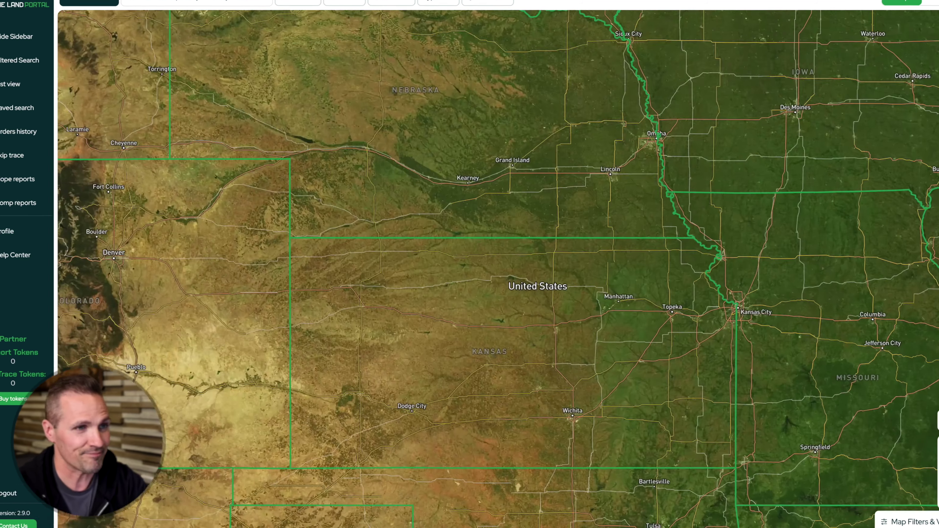
pyautogui.scroll(-5, 545, 251)
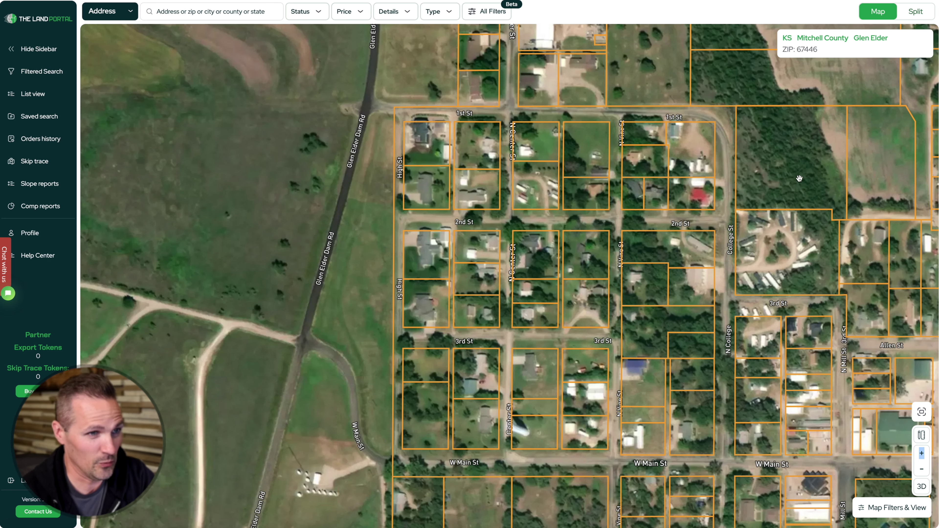
pyautogui.click(547, 318)
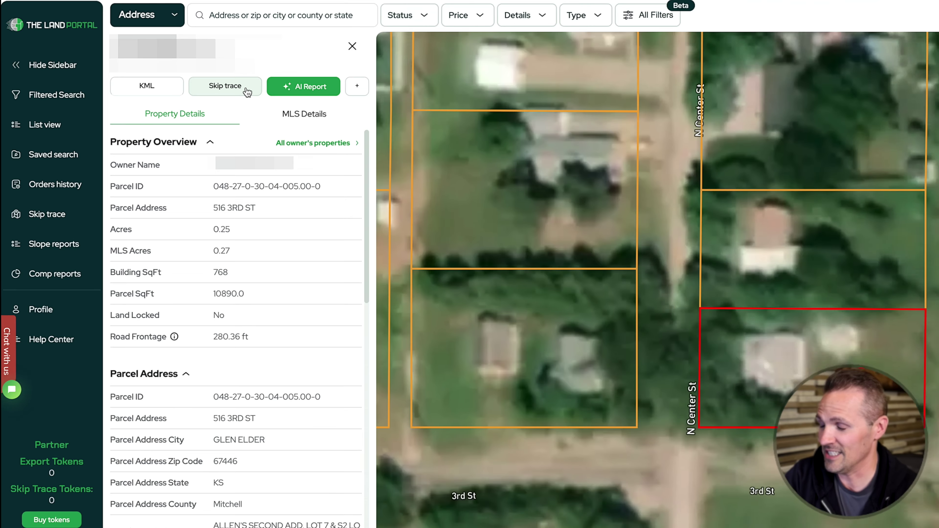
pyautogui.click(346, 129)
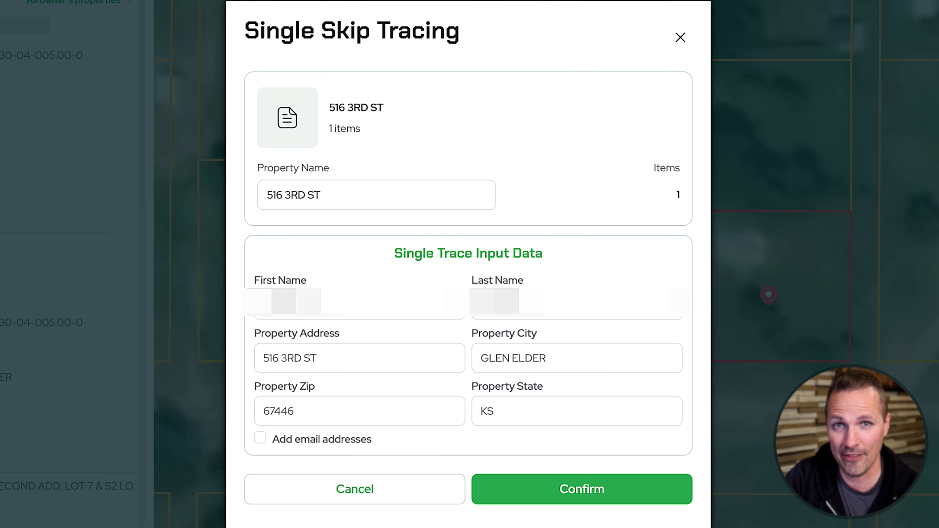
pyautogui.click(260, 444)
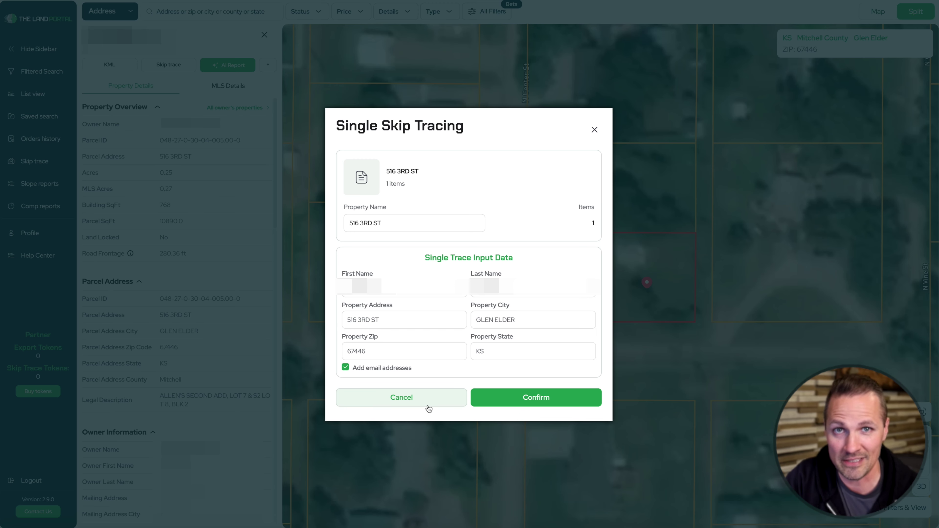
pyautogui.click(533, 398)
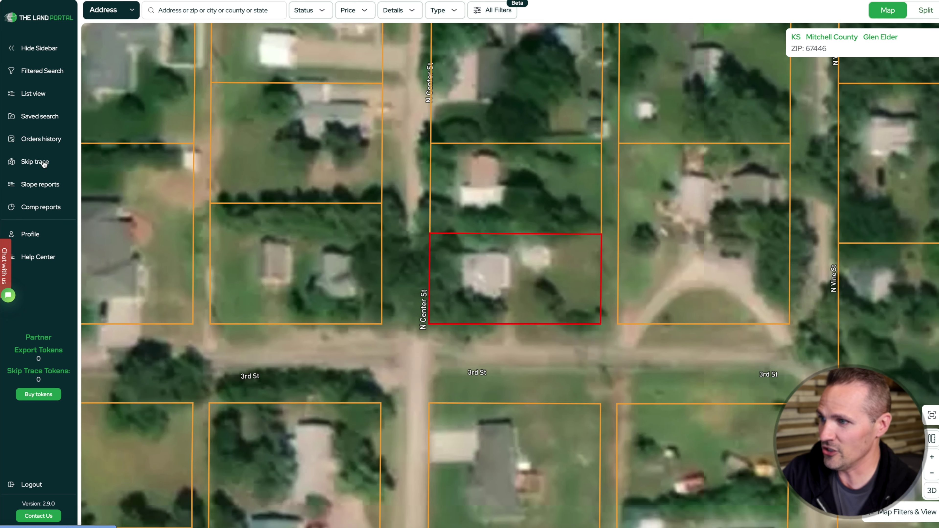
# Step: Open the skip trace order history and start a new bulk order
pyautogui.click(55, 173)
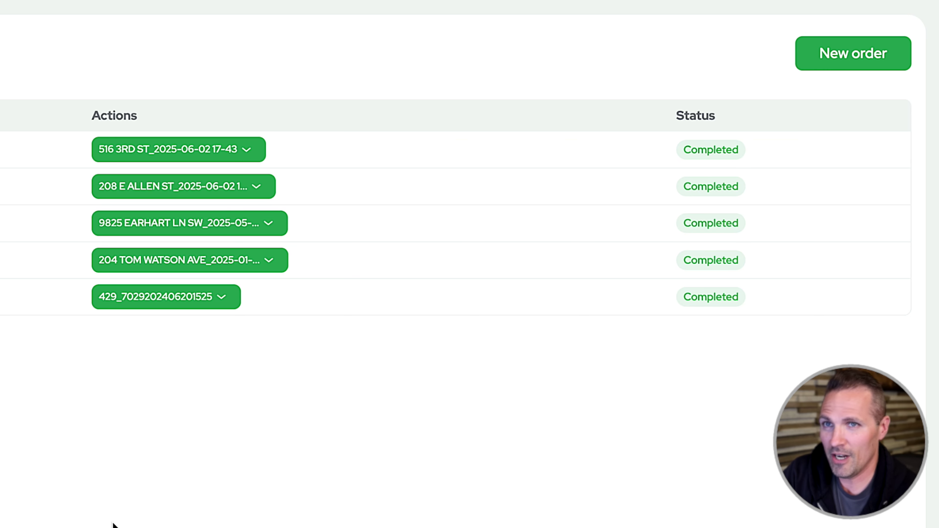
pyautogui.click(847, 65)
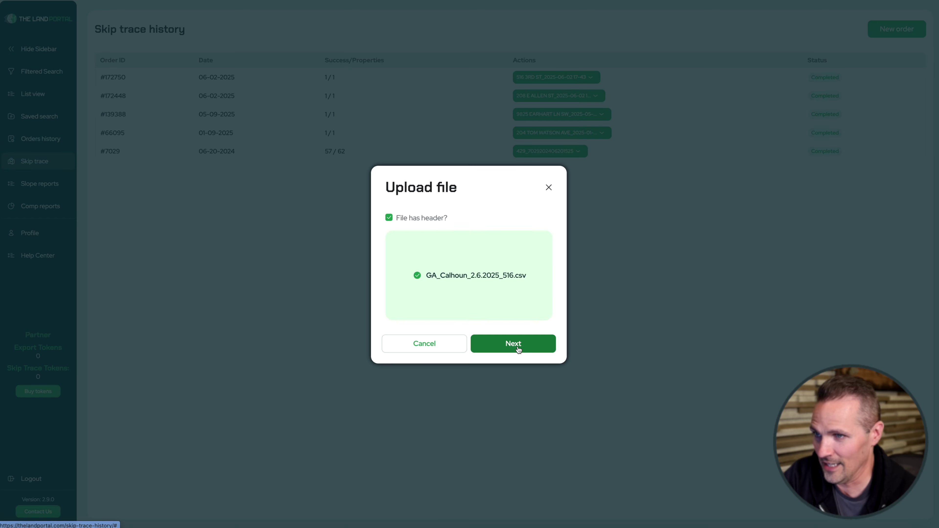
# Step: Continue to field mapping and map Last Name and First Name to Owner 1 Last and First Name
pyautogui.click(520, 345)
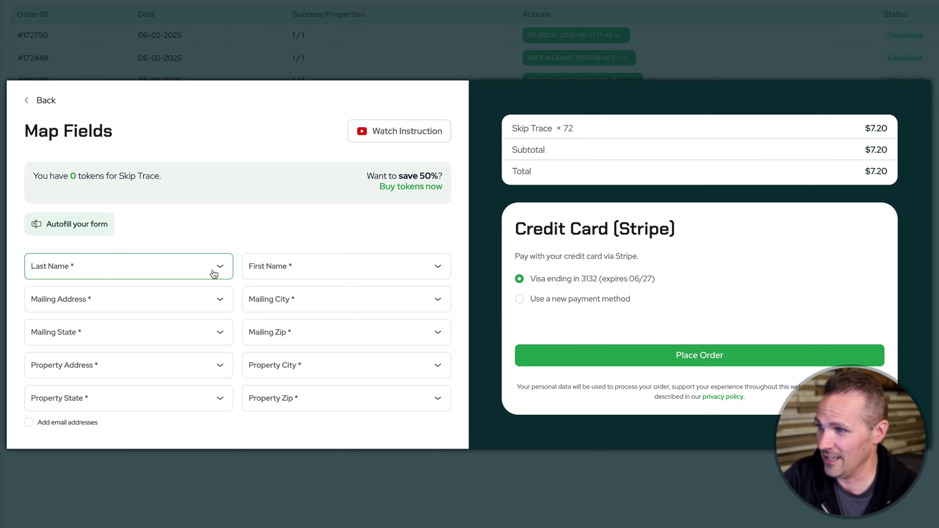
pyautogui.click(214, 274)
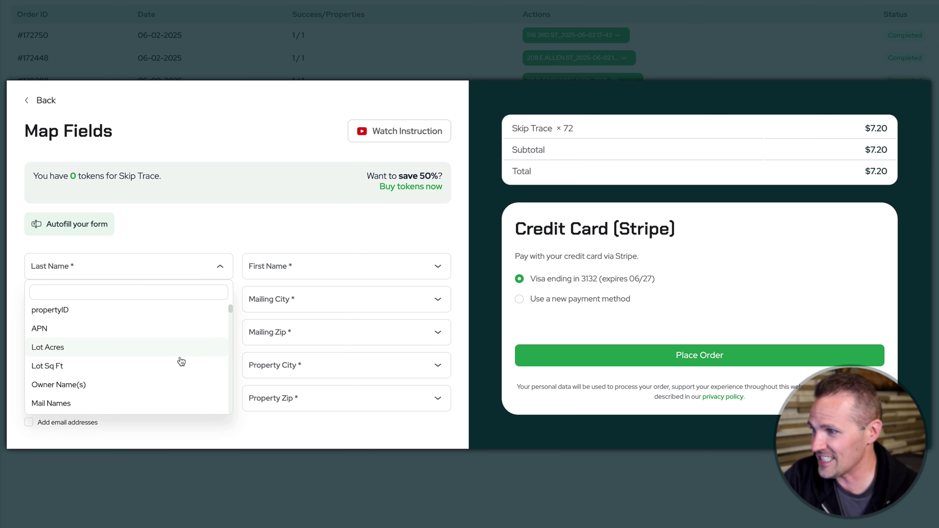
pyautogui.scroll(-5, 179, 361)
pyautogui.click(179, 372)
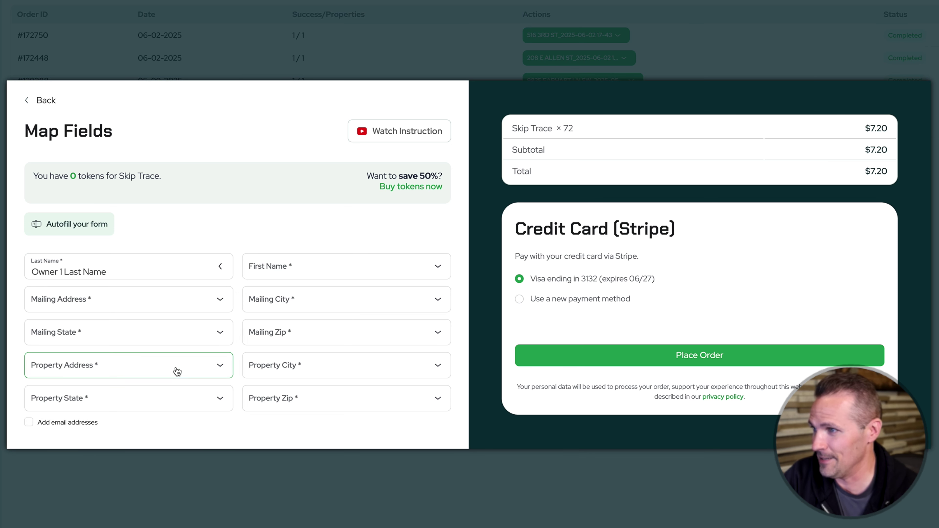
pyautogui.click(437, 278)
pyautogui.click(369, 333)
# Step: Check the Mail Full Address column in GA_Calhoun_2.6.2025_516 before choosing the mailing address field
pyautogui.click(219, 304)
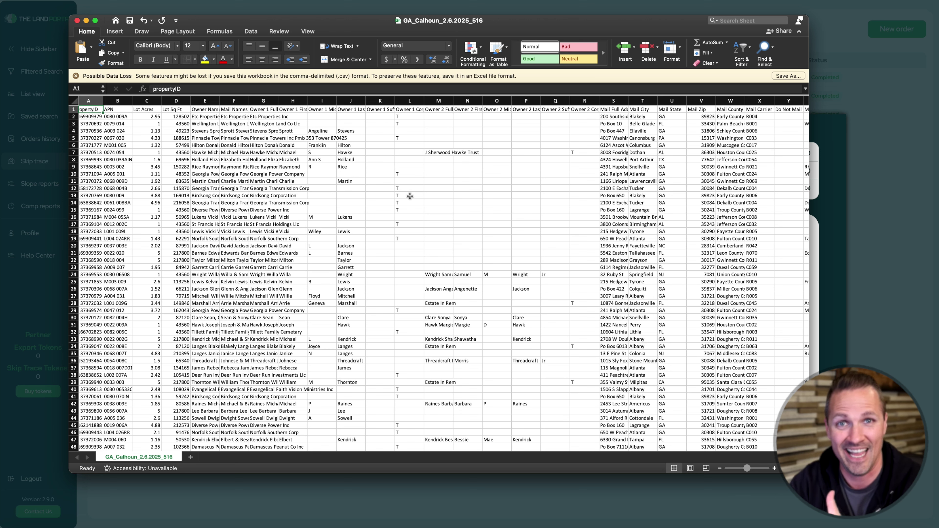
pyautogui.click(617, 109)
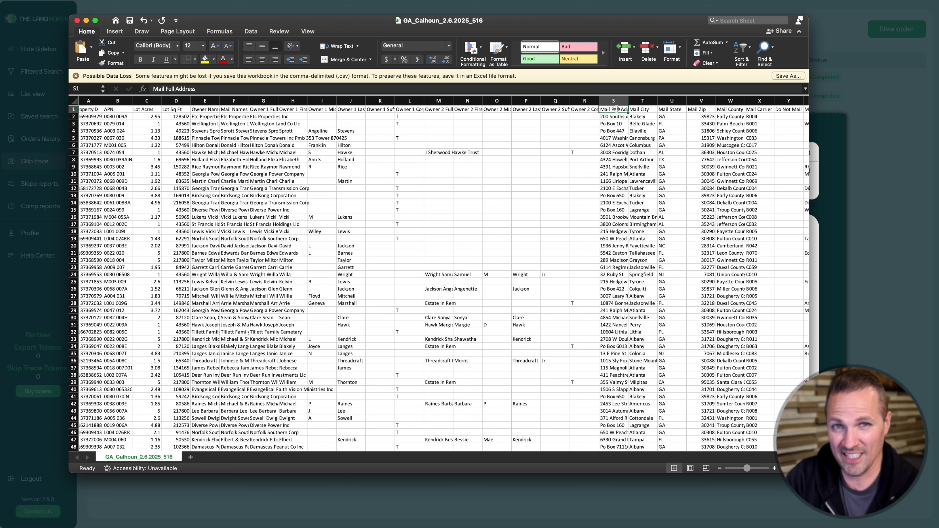
pyautogui.press('Down')
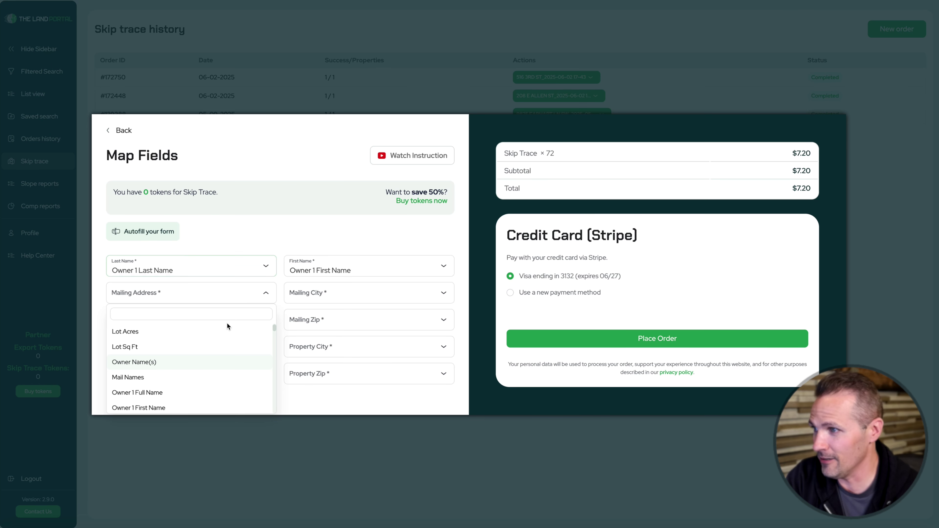
# Step: Map Mailing Address, City and State to Mail Full Address, Mail City and Mail State
pyautogui.click(222, 335)
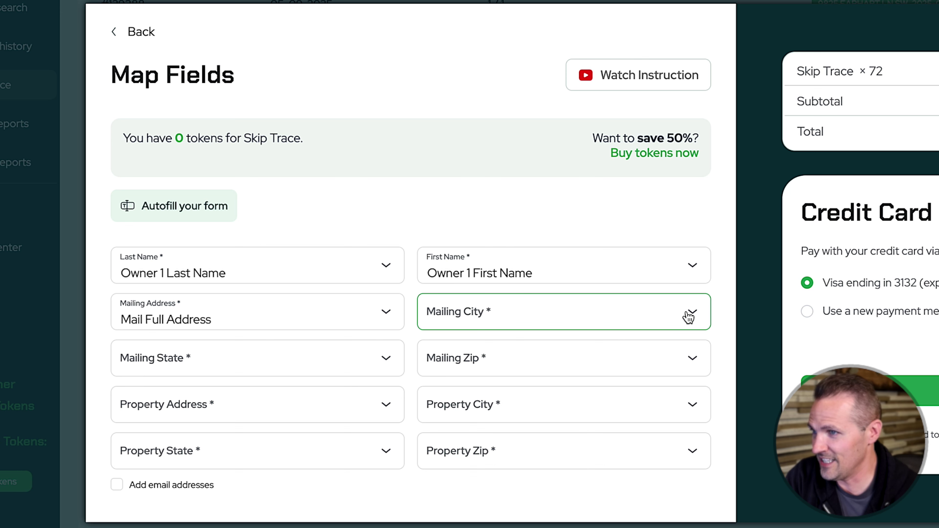
pyautogui.click(689, 316)
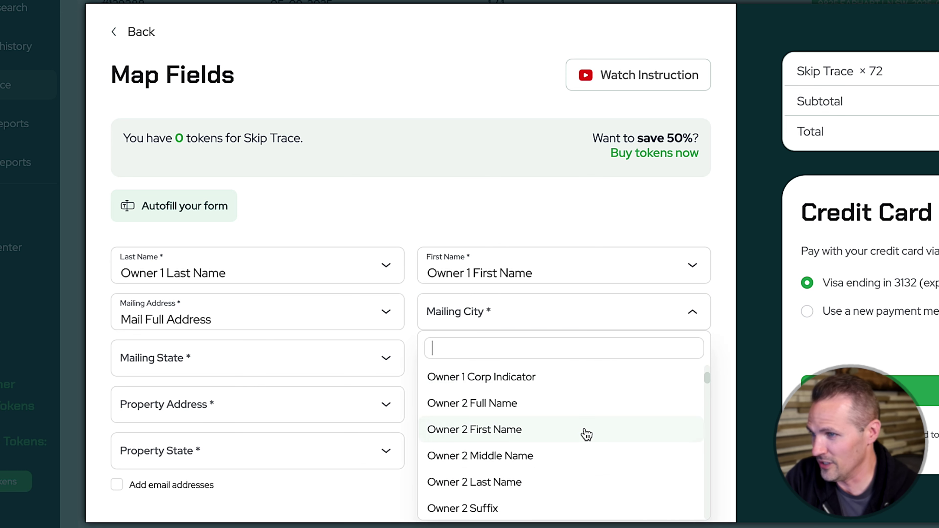
pyautogui.scroll(-5, 583, 434)
pyautogui.scroll(1, 583, 434)
pyautogui.click(583, 434)
pyautogui.scroll(-5, 314, 514)
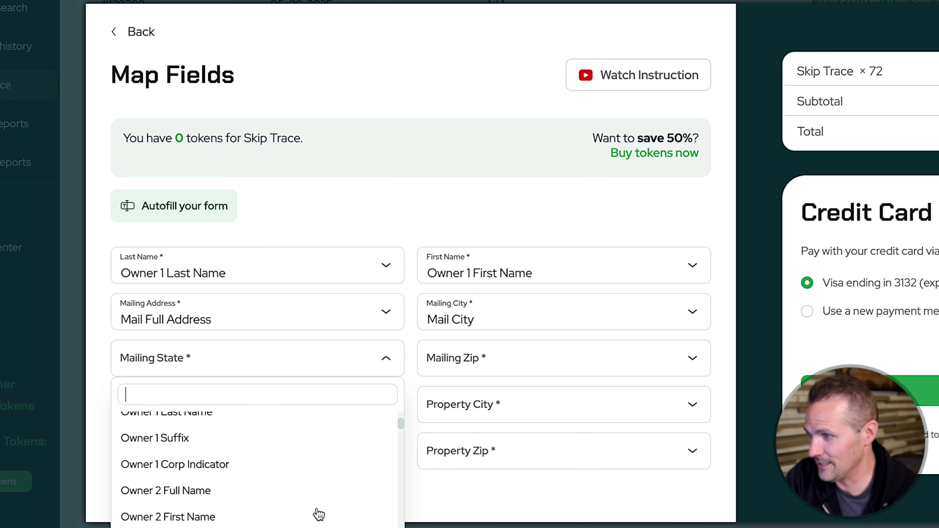
pyautogui.click(314, 500)
# Step: Map Mailing Zip to Mail Zip and begin choosing the Property Address column
pyautogui.click(555, 358)
pyautogui.scroll(-5, 530, 521)
pyautogui.click(531, 514)
pyautogui.click(388, 405)
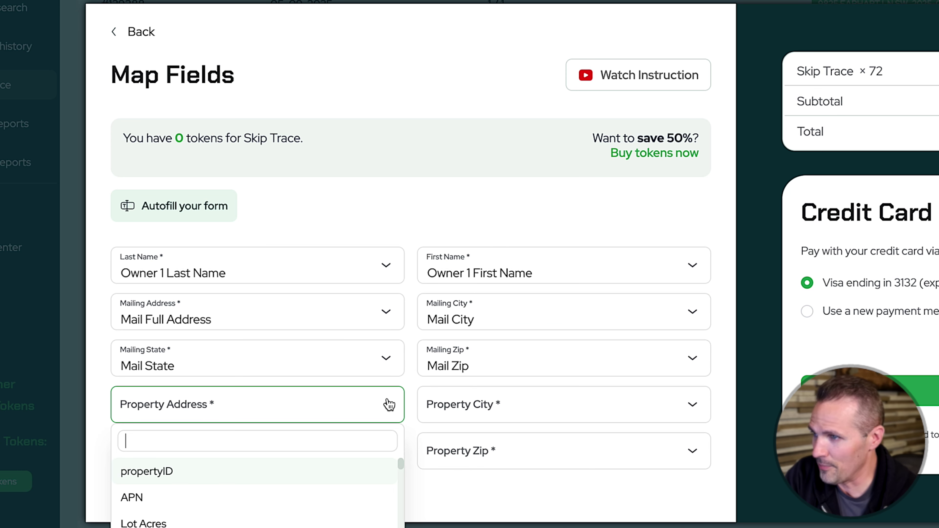
pyautogui.scroll(-5, 256, 493)
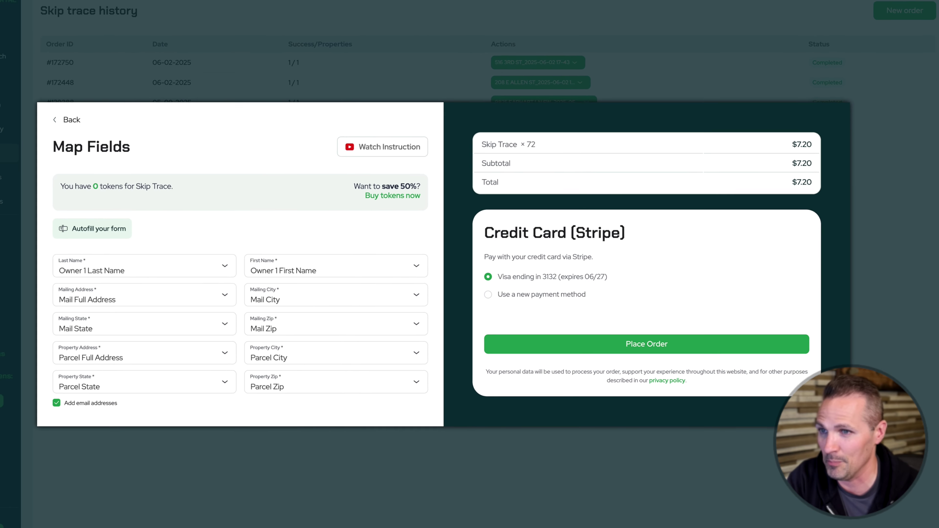
# Step: Place the 72-property skip trace order and bring up the token purchase options
pyautogui.click(647, 344)
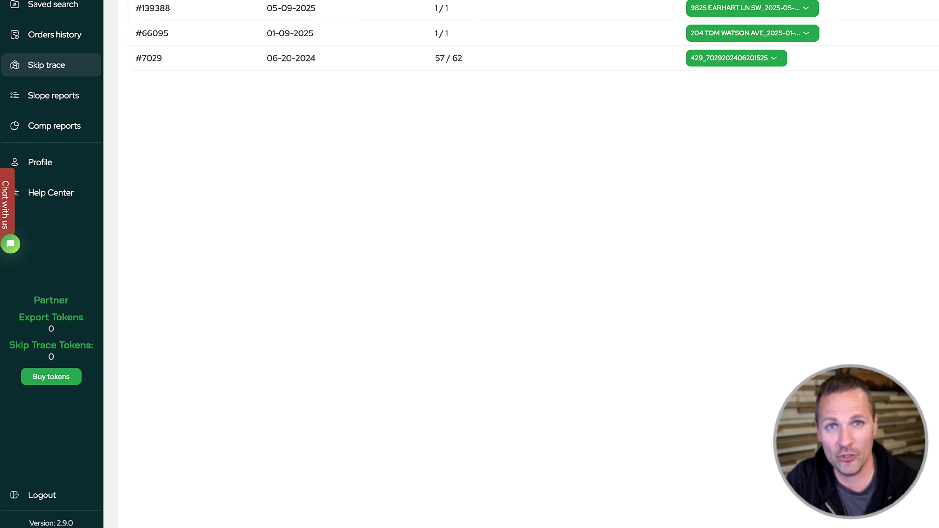
pyautogui.click(64, 381)
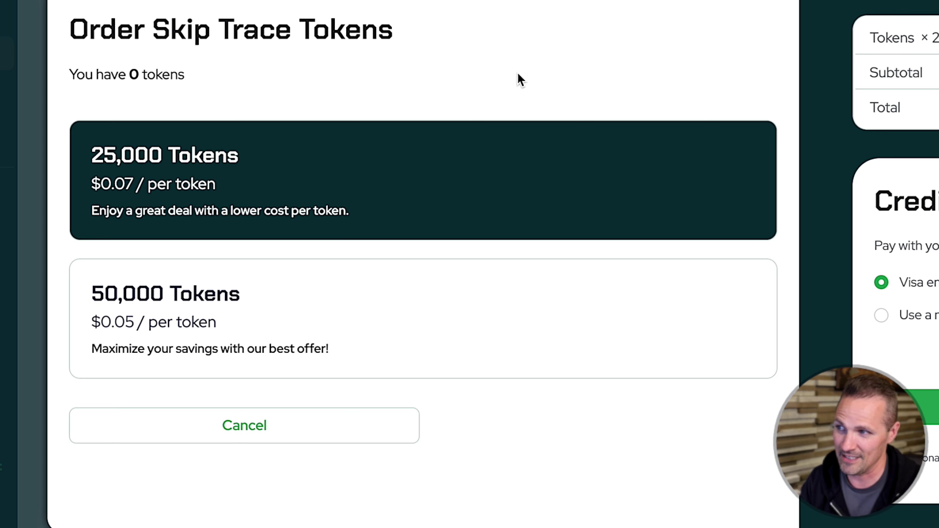
# Step: Compare the 25,000 and 50,000 skip trace token packages
pyautogui.click(473, 156)
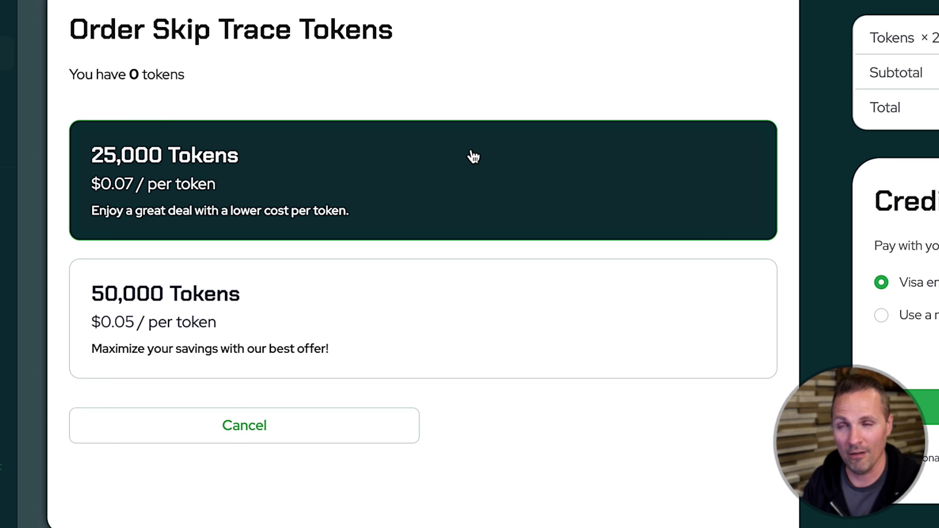
pyautogui.click(470, 322)
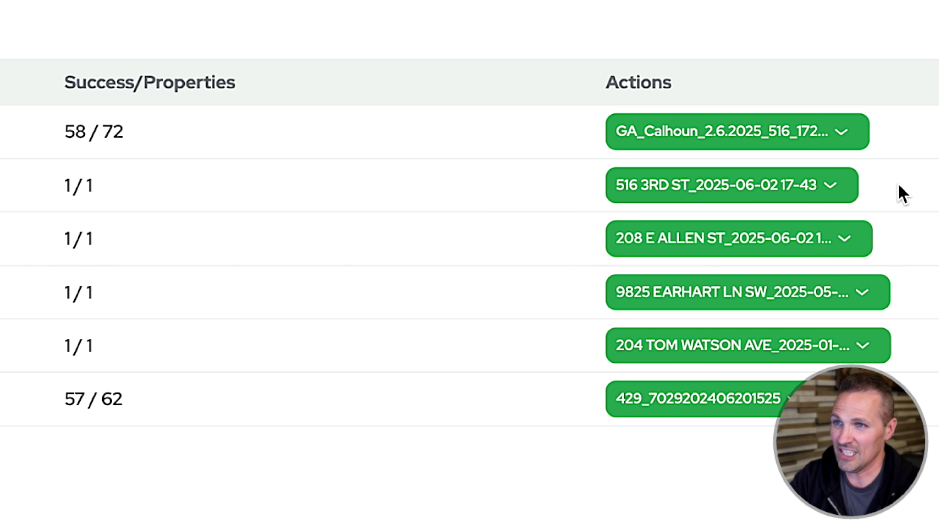
# Step: Open the download format options for the GA_Calhoun order's results
pyautogui.click(847, 137)
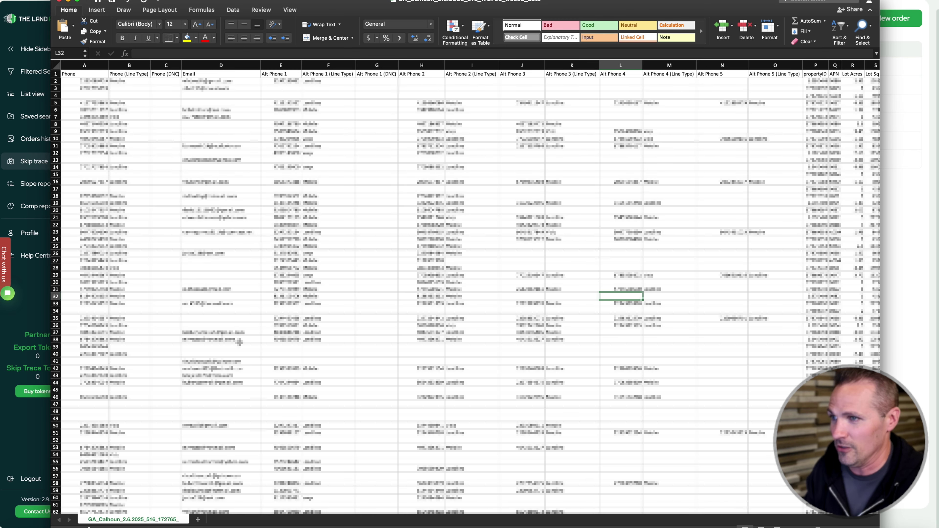
pyautogui.hscroll(15, 239, 342)
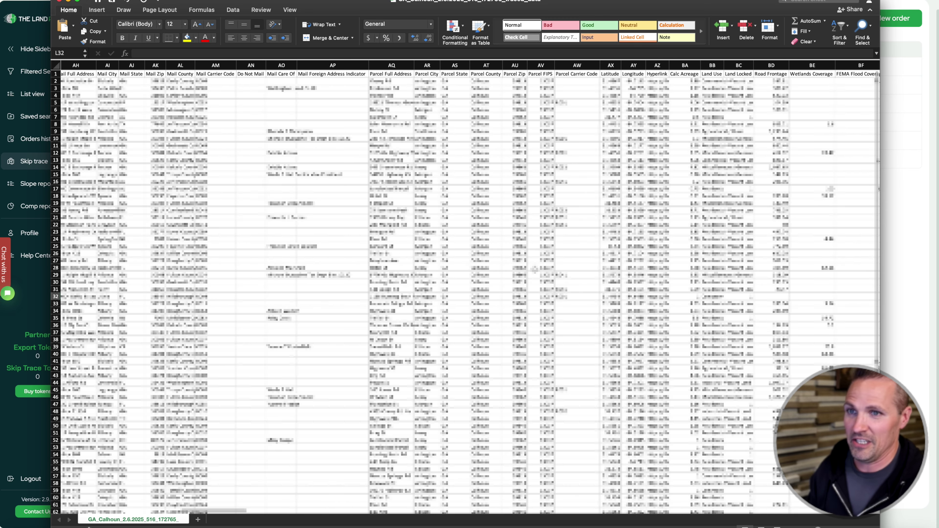
pyautogui.hscroll(12, 535, 269)
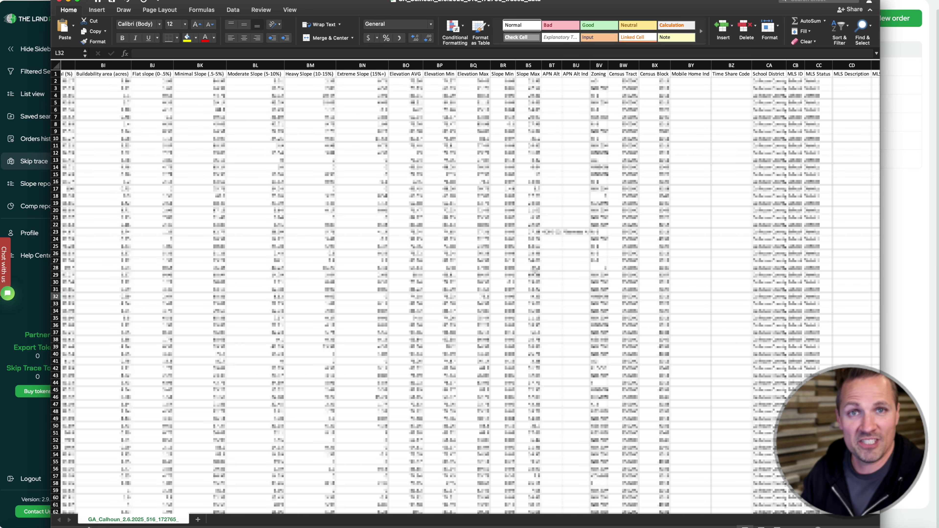
pyautogui.hscroll(-5, 535, 270)
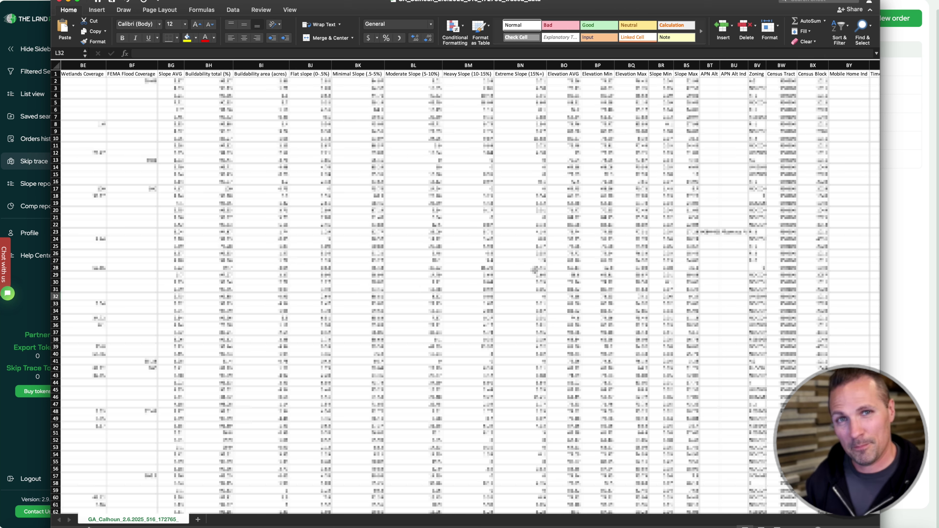